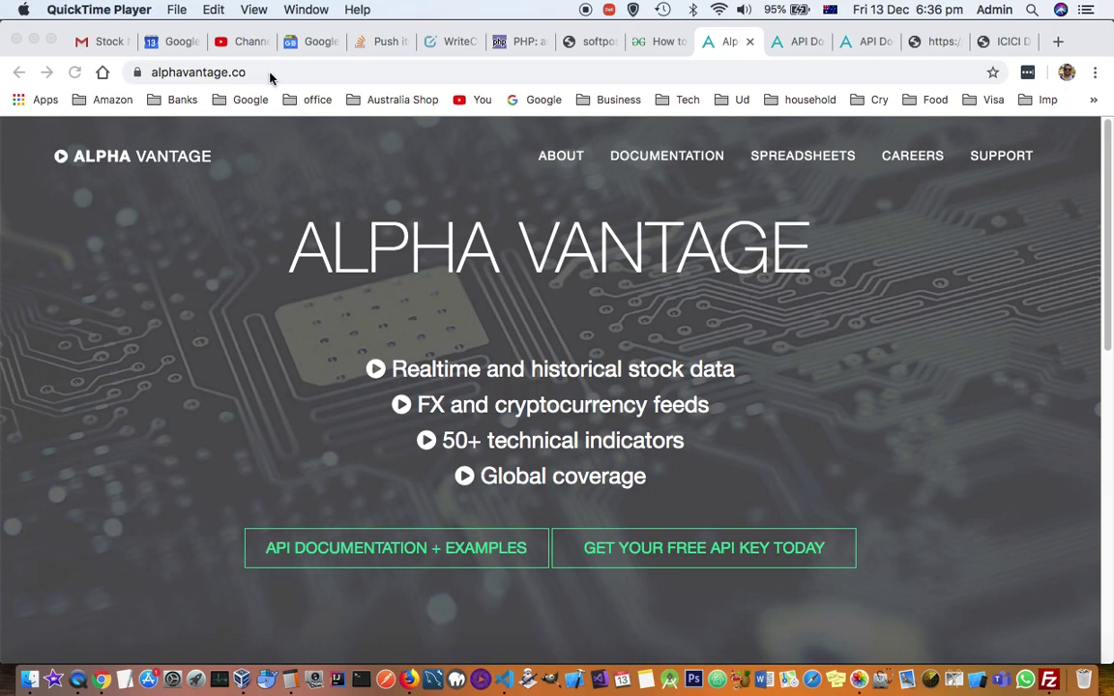
Open the Alpha Vantage API documentation and the TIME_SERIES_INTRADAY JSON example for MSFT with a 5min interval.
left_click(235, 71)
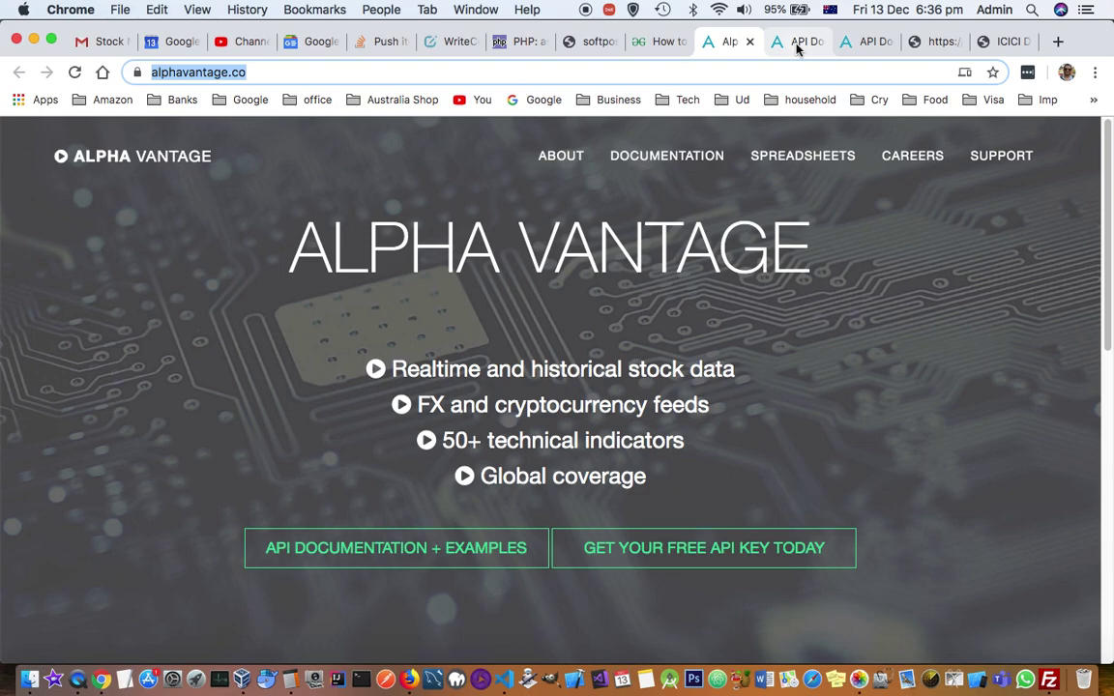
left_click(797, 44)
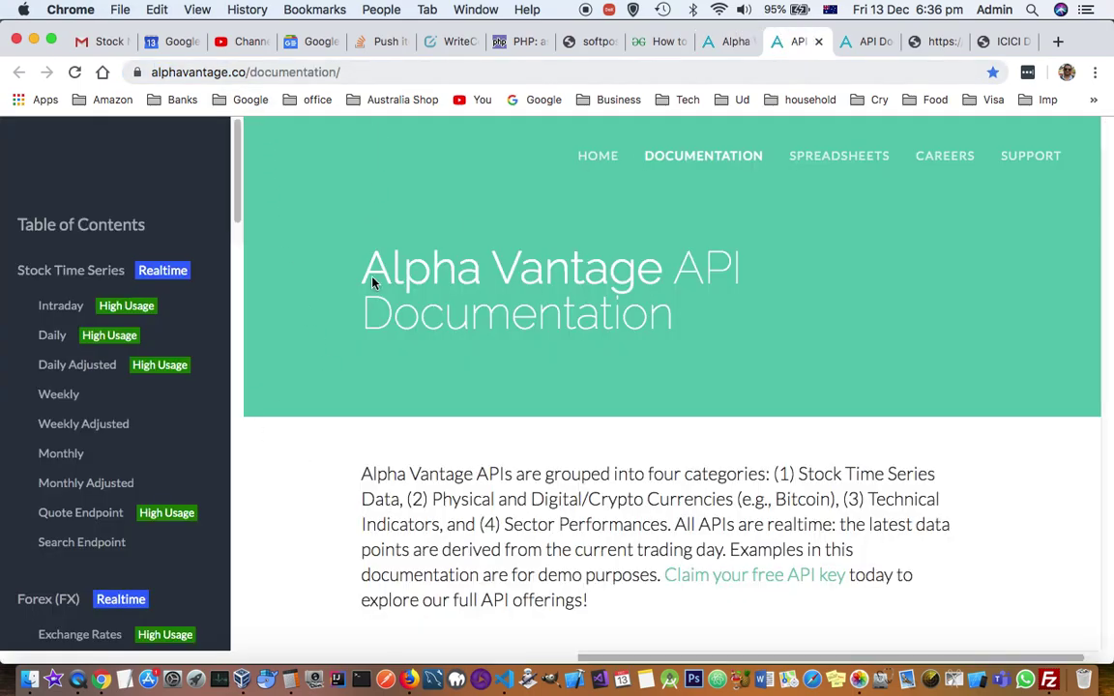
scroll(464, 619, "down", 10)
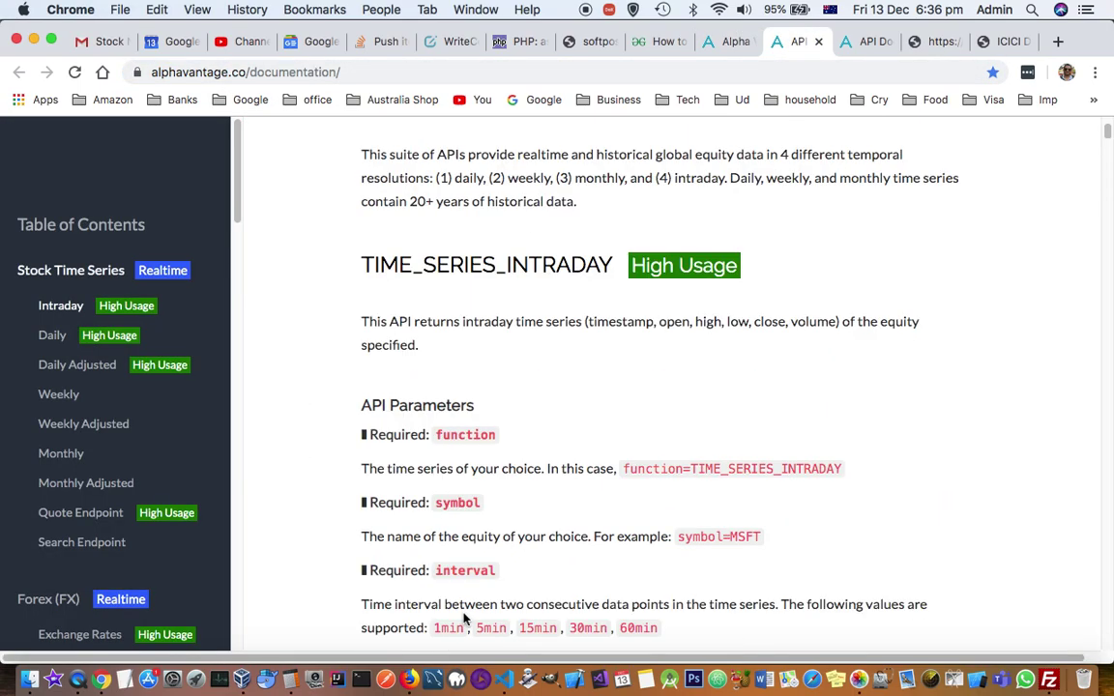
scroll(465, 619, "down", 10)
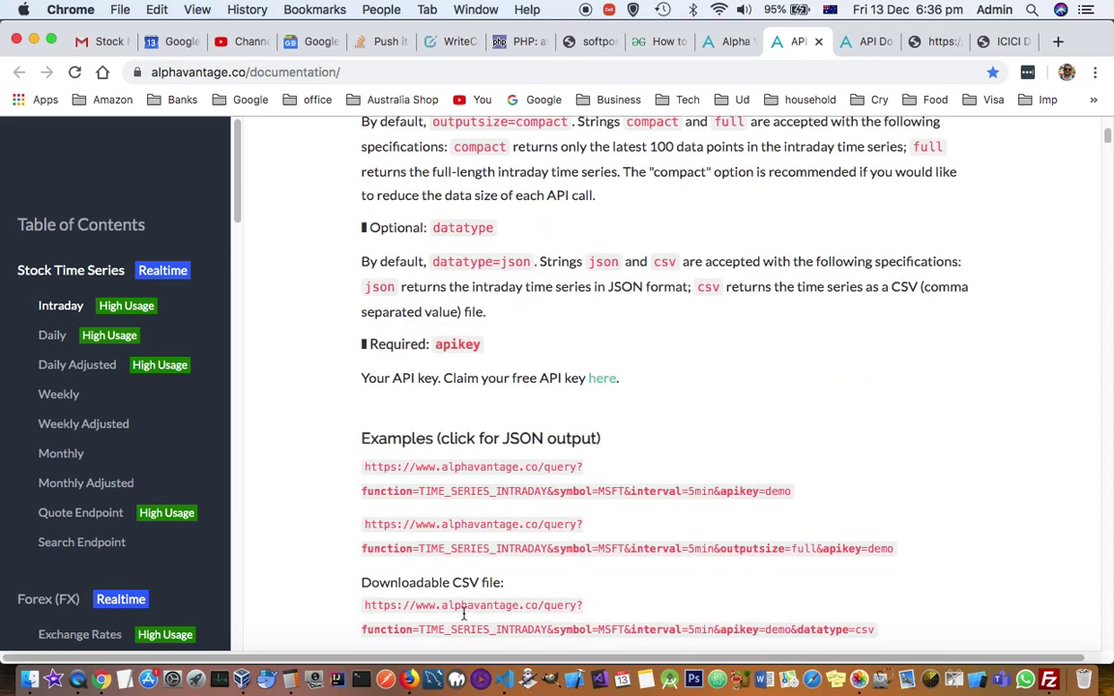
scroll(464, 614, "down", 1)
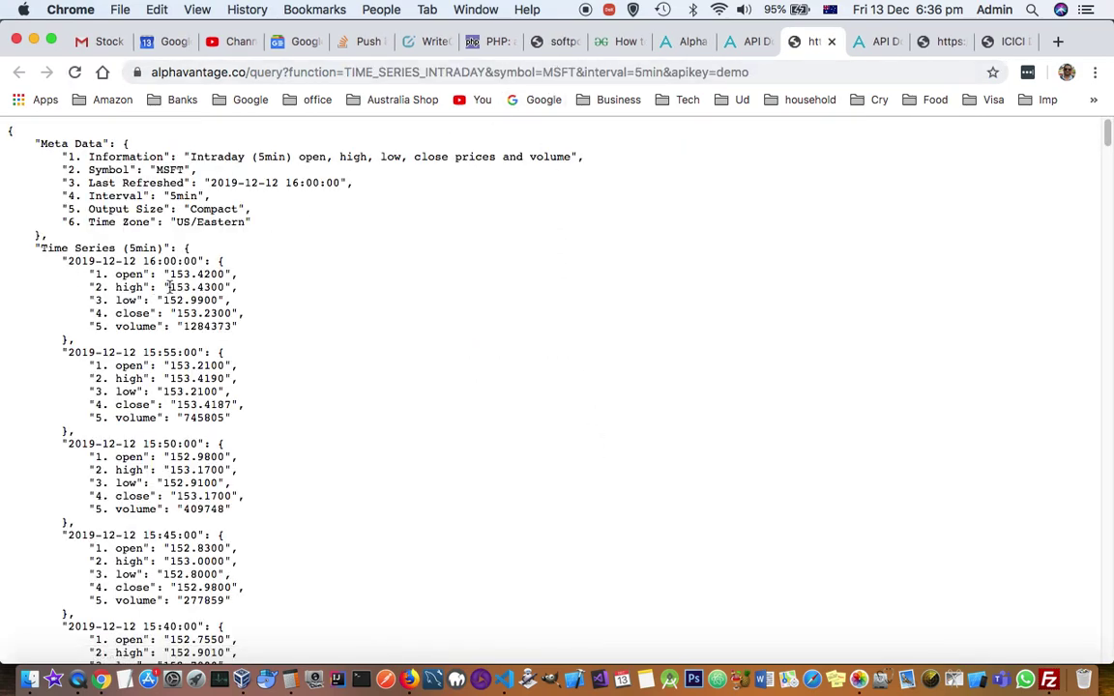
Examine the open, high, low, close and volume entries in the intraday MSFT JSON output.
left_click_drag(168, 288, 223, 506)
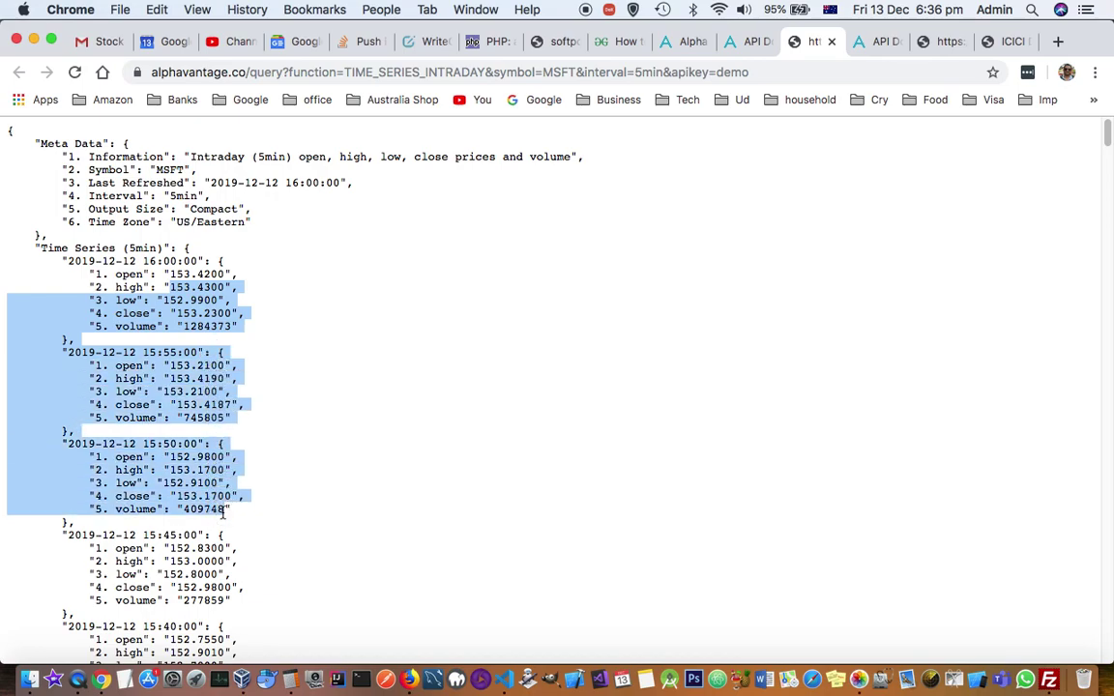
scroll(224, 508, "down", 2)
scroll(225, 513, "down", 8)
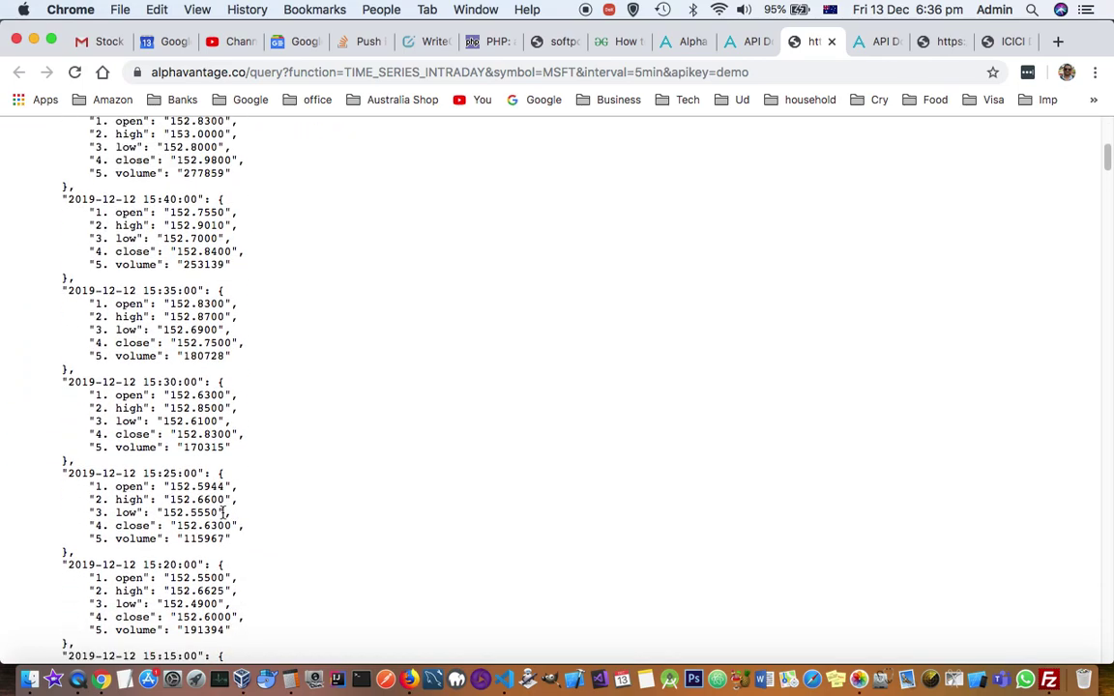
scroll(222, 514, "down", 2)
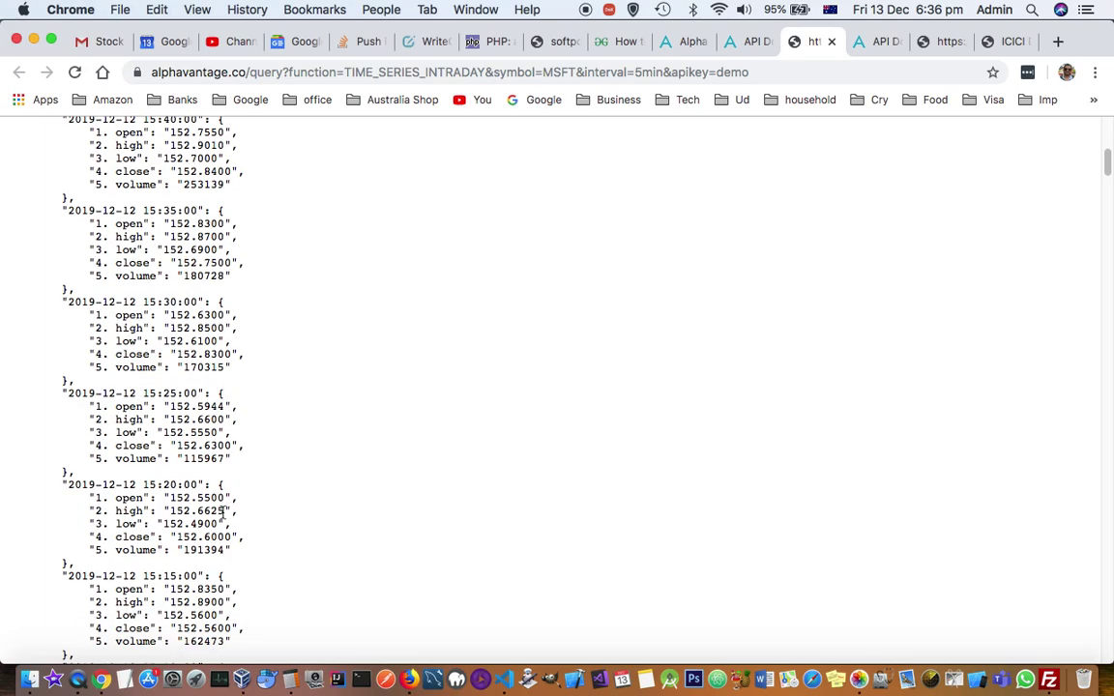
Return to the API documentation and review the introduction, the TIME_SERIES_INTRADAY parameters and its example requests.
left_click(880, 41)
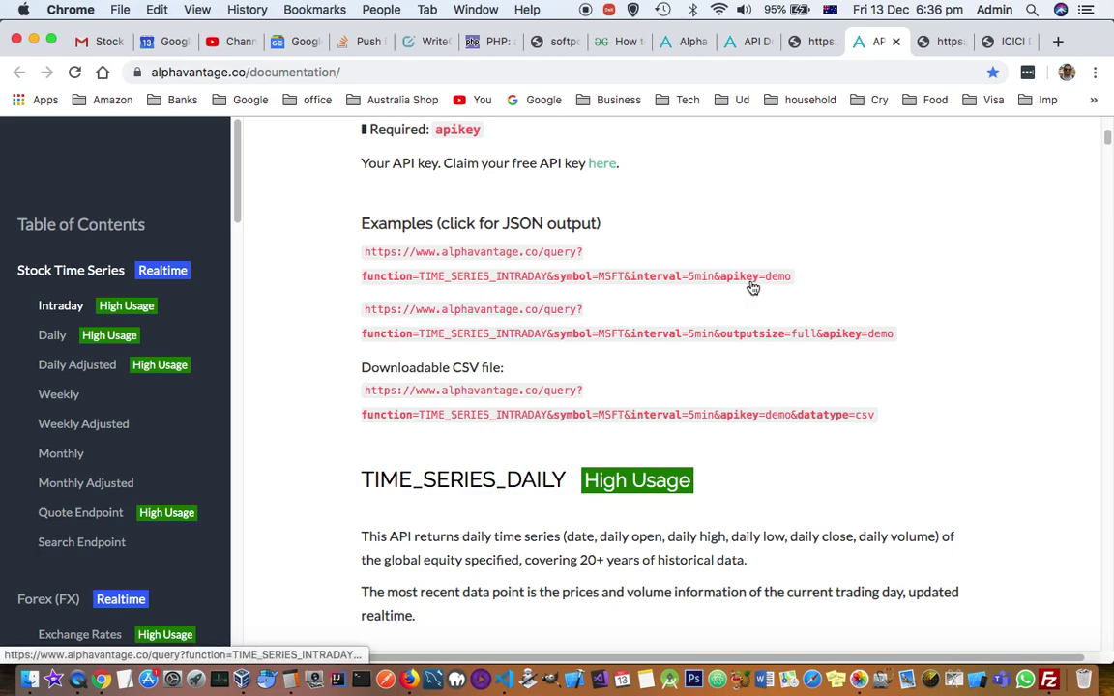
scroll(580, 420, "up", 15)
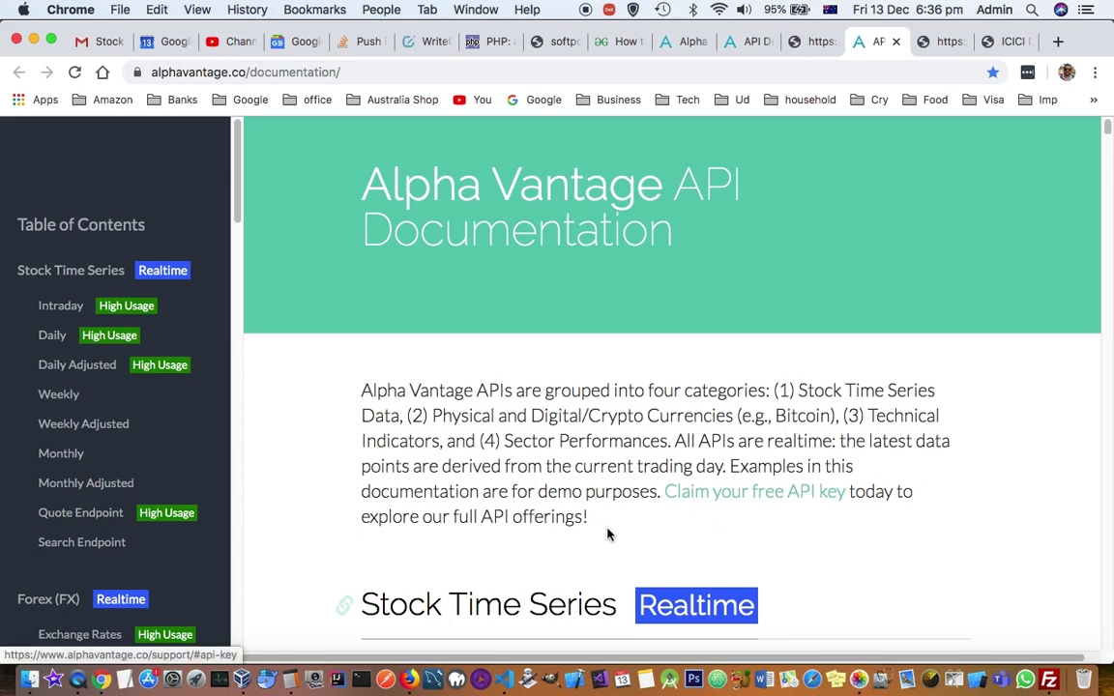
scroll(607, 535, "down", 5)
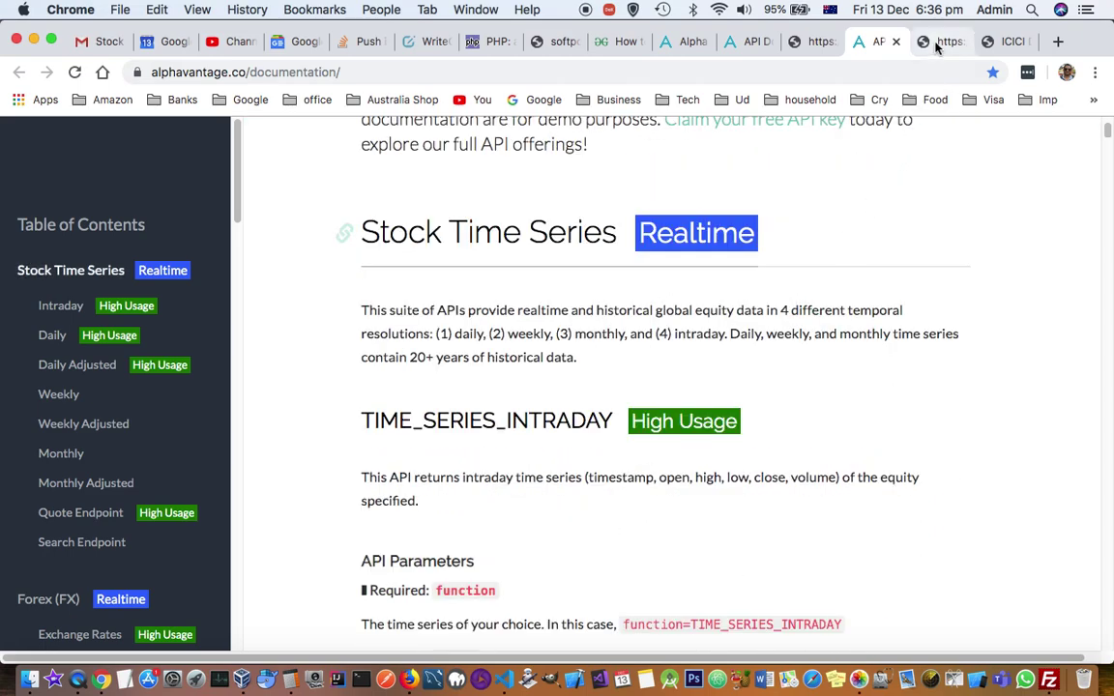
scroll(606, 523, "down", 2)
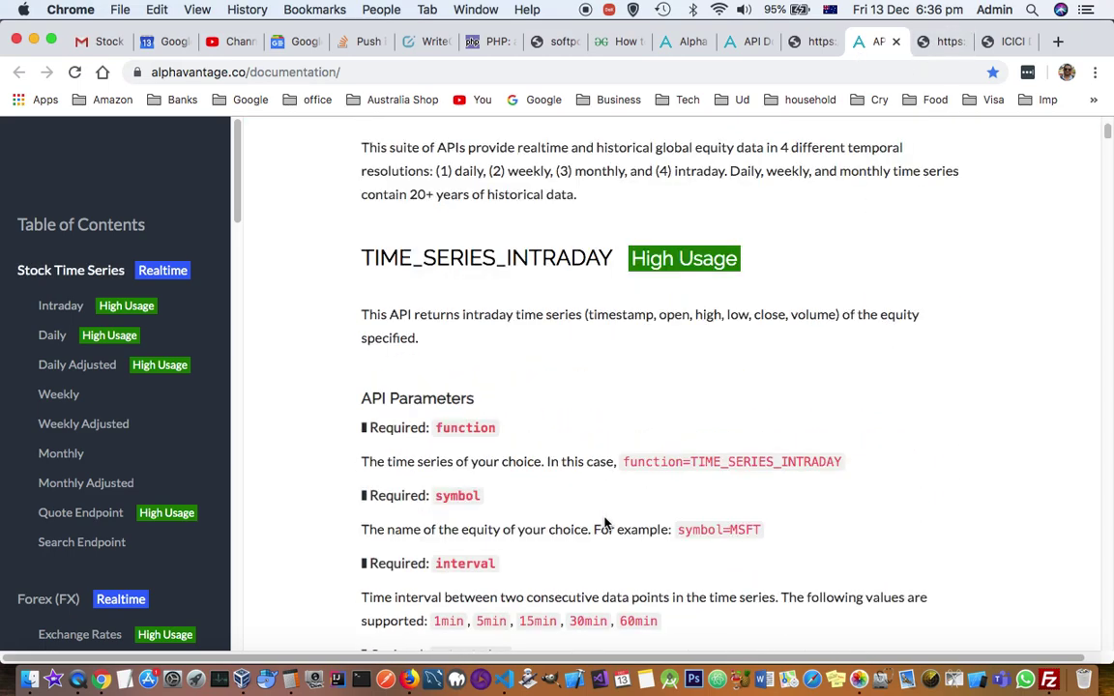
scroll(606, 523, "down", 9)
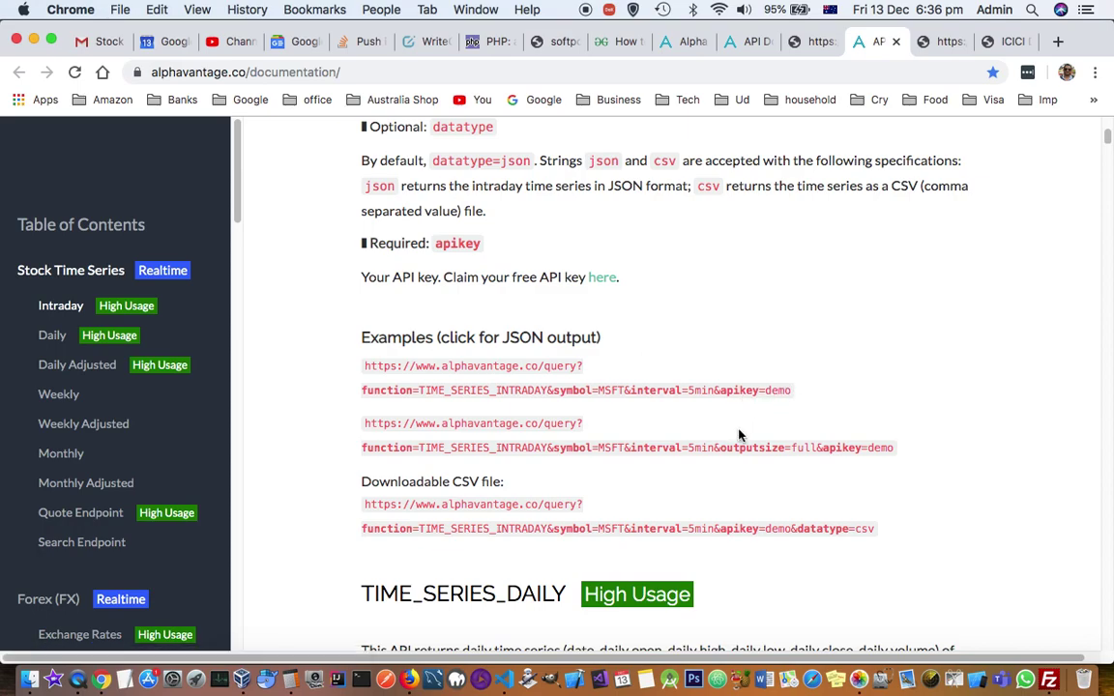
left_click(467, 371)
Open the first TIME_SERIES_DAILY JSON example for MSFT from the API documentation.
scroll(333, 422, "down", 10)
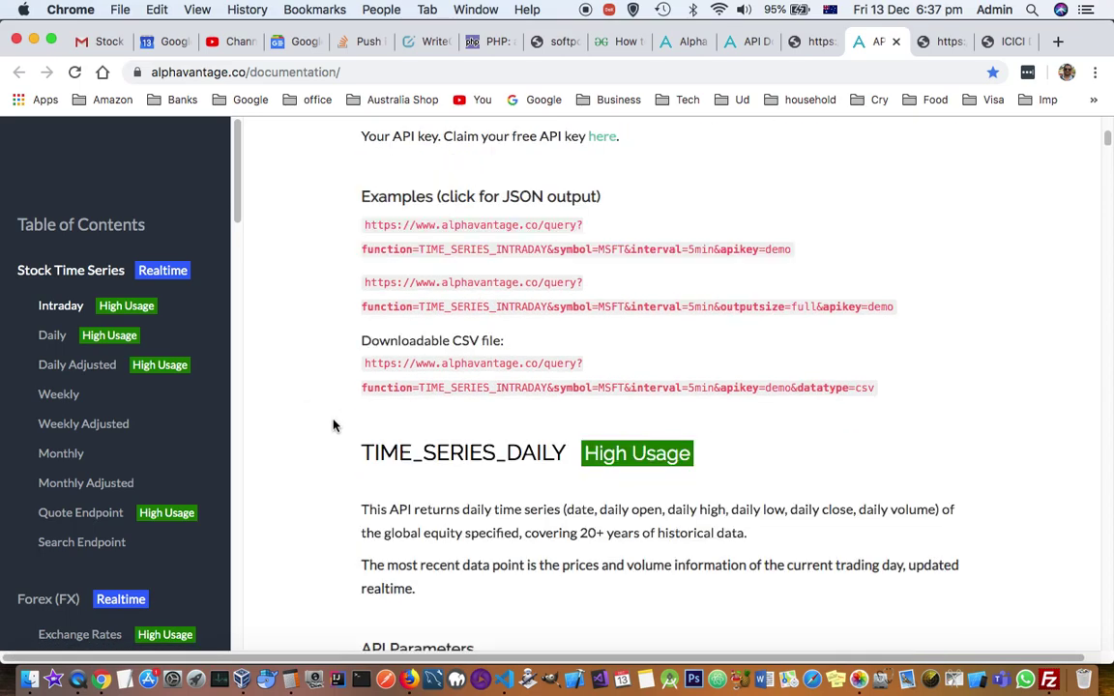
scroll(334, 426, "down", 5)
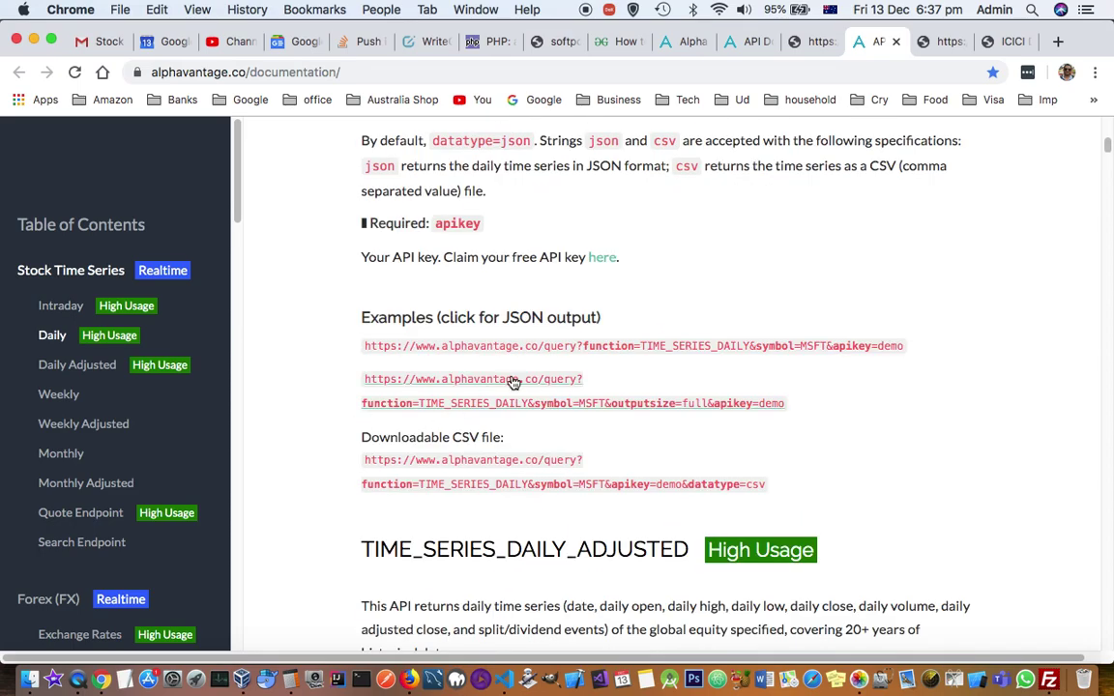
left_click(534, 357)
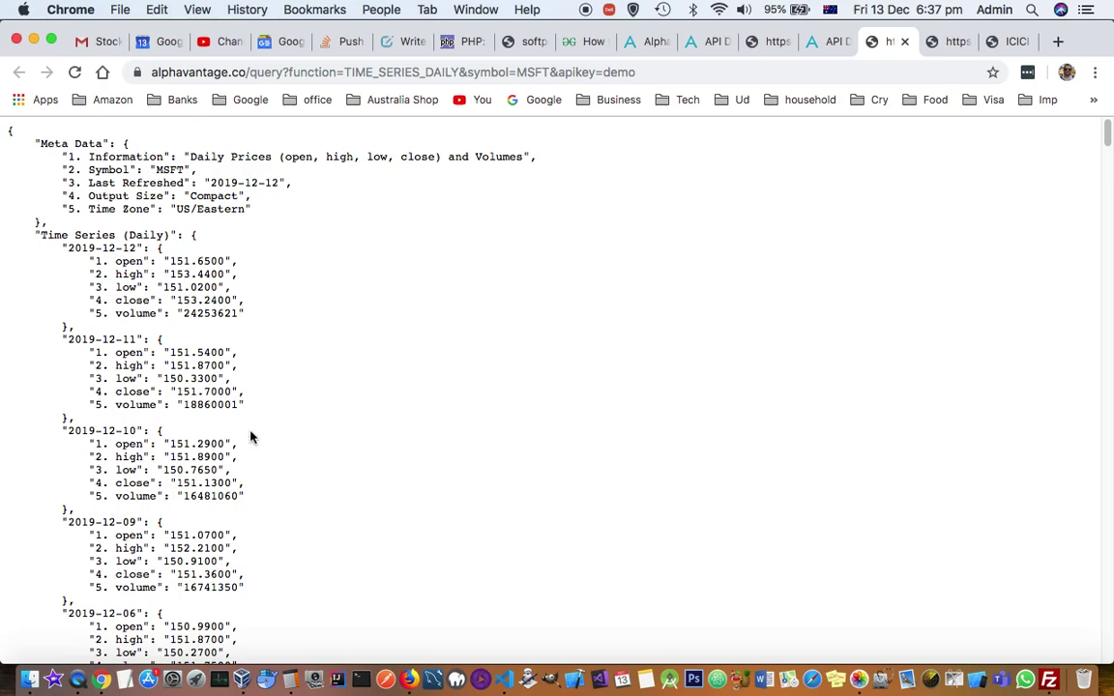
Examine the dated entries in the daily MSFT JSON output, highlighting the day in 2019-12-11, and select the request URL.
scroll(249, 437, "down", 1)
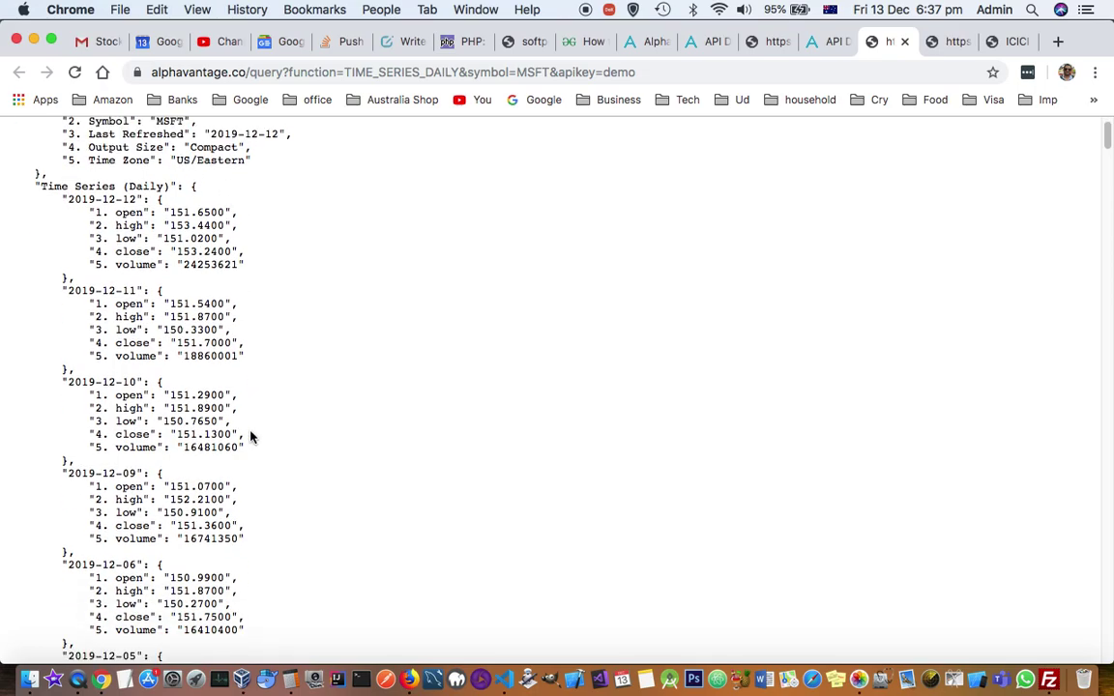
left_click_drag(122, 289, 137, 290)
scroll(166, 194, "up", 1)
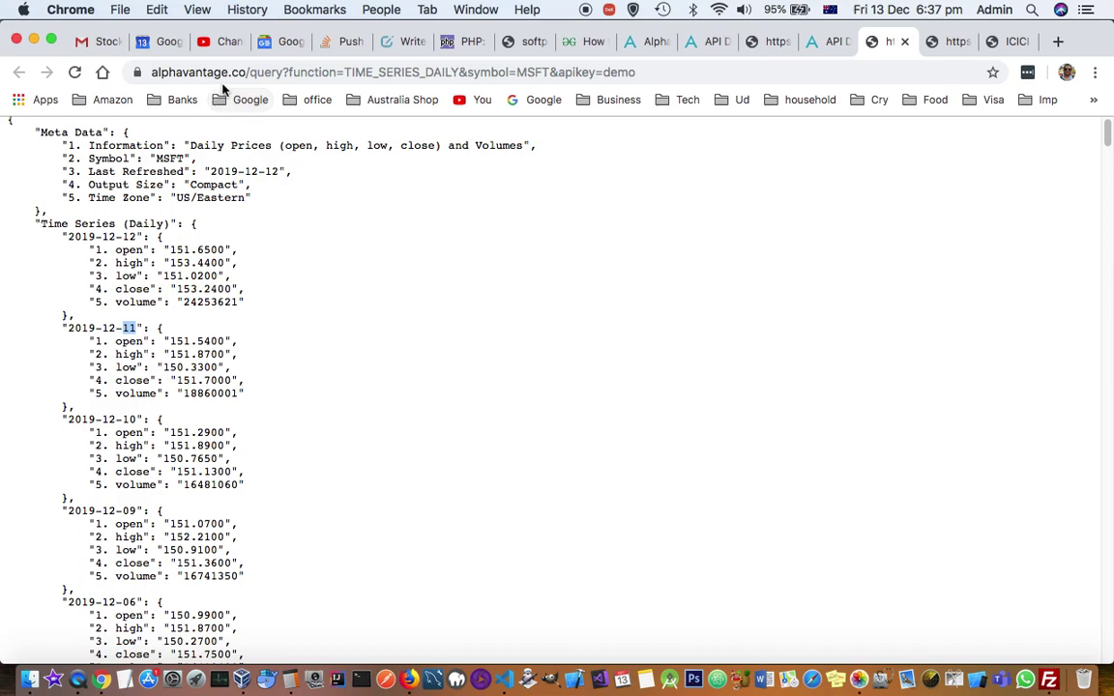
left_click(282, 73)
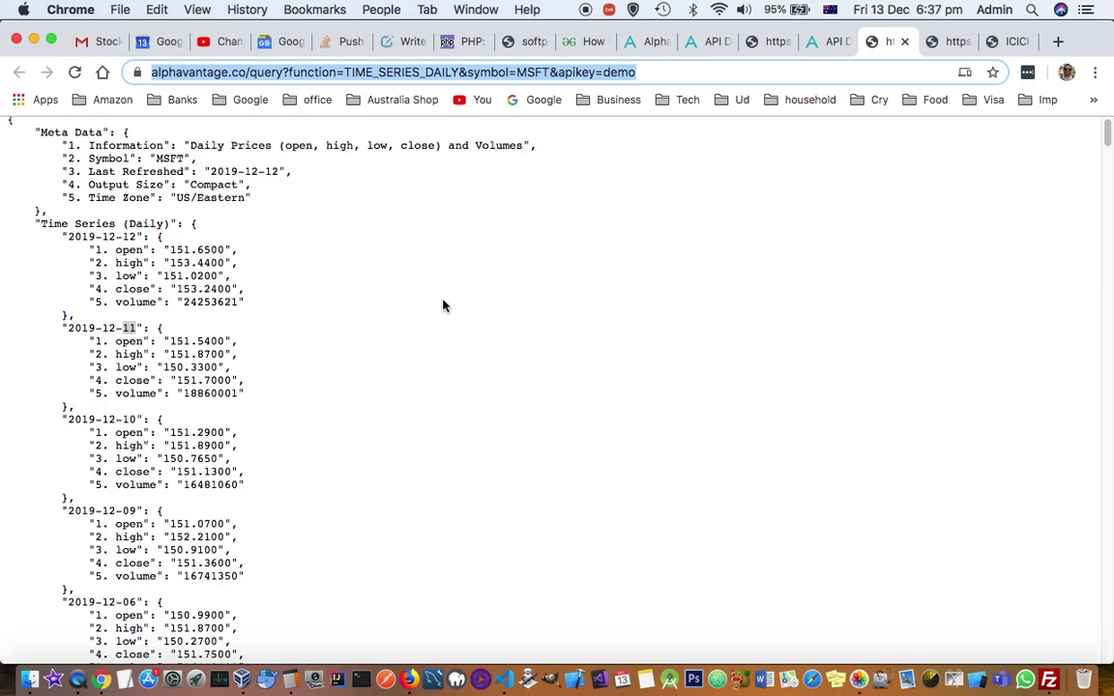
Switch to the Stock News email in Gmail and examine its stock entries, highlighting NSE:HDFCBANK through BSE:KOTAKBANK.
left_click(102, 42)
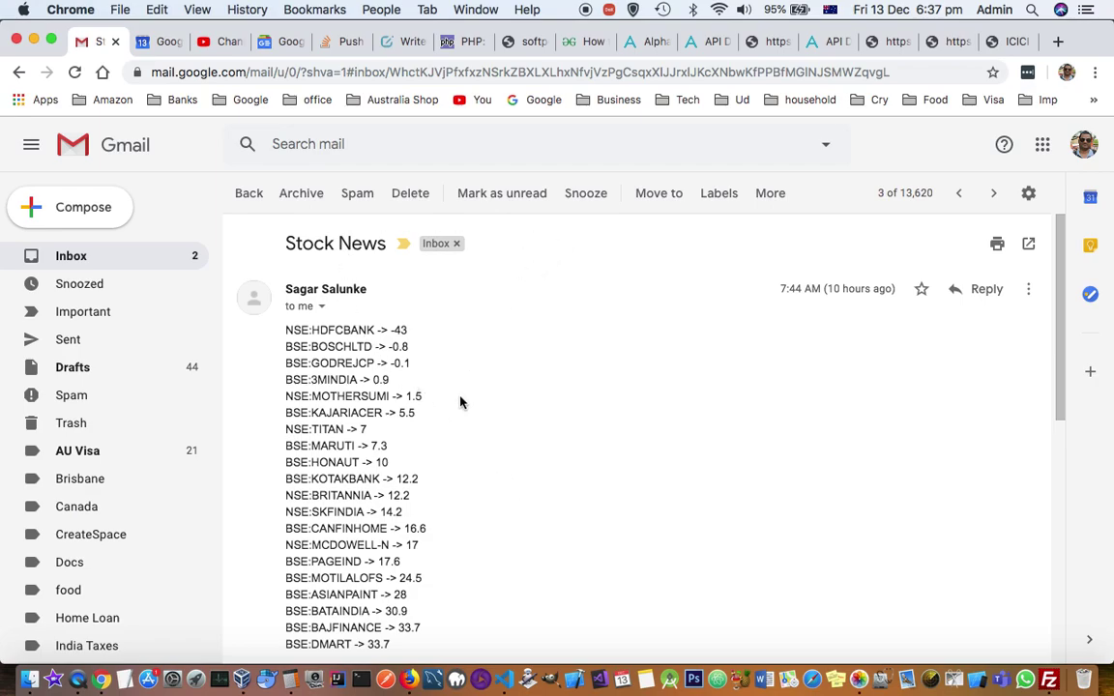
left_click_drag(293, 329, 432, 358)
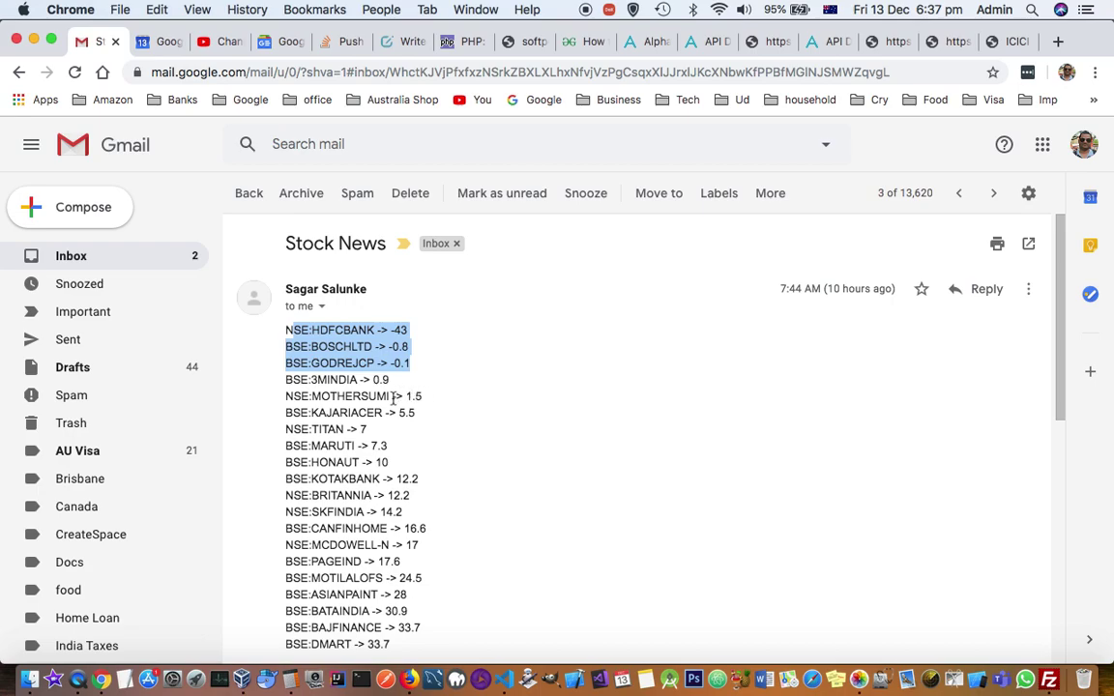
double_click(362, 332)
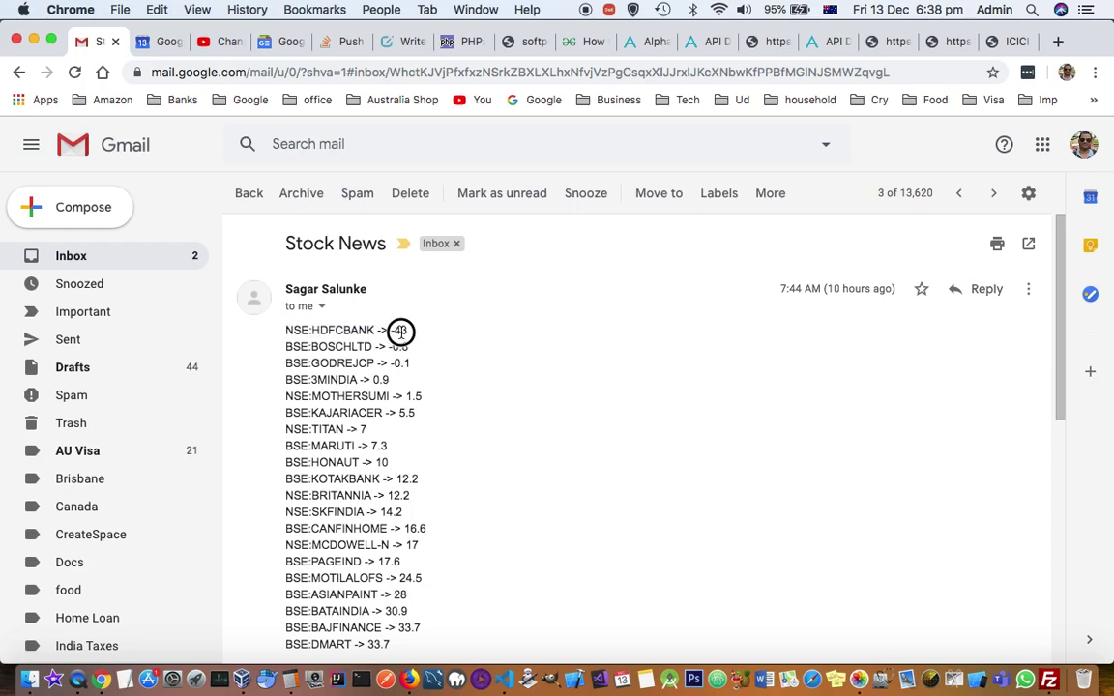
triple_click(402, 330)
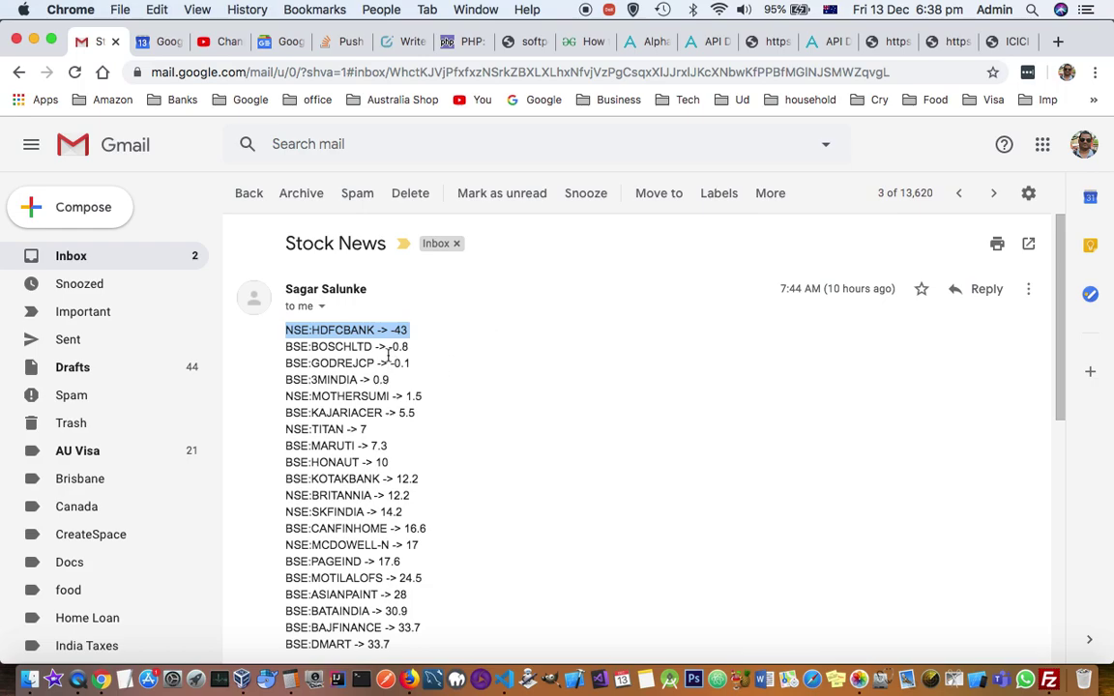
left_click_drag(335, 331, 425, 480)
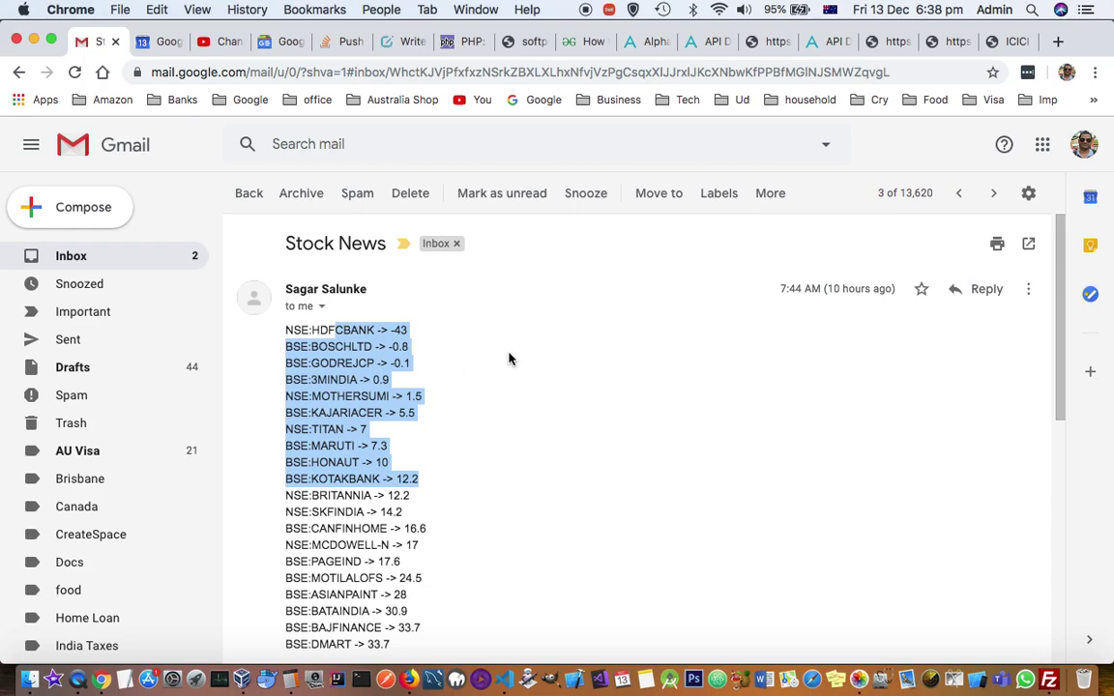
left_click(430, 401)
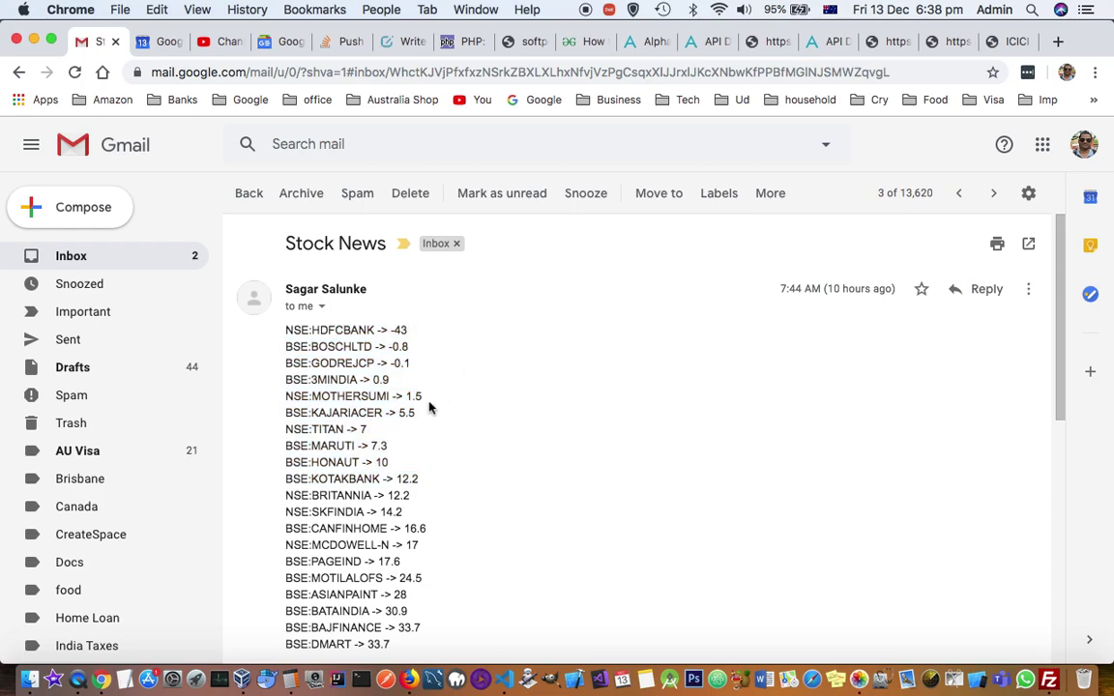
Examine the end of the first stock list in the email, highlighting the BSE:DMART symbol.
scroll(425, 411, "down", 1)
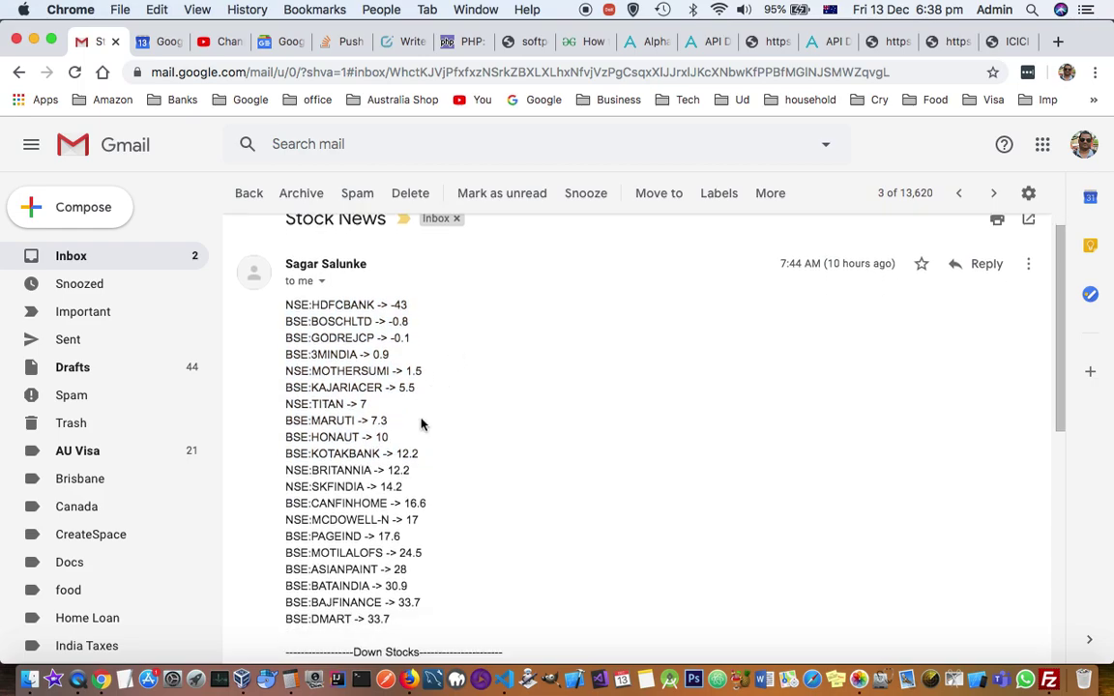
double_click(378, 619)
double_click(304, 619)
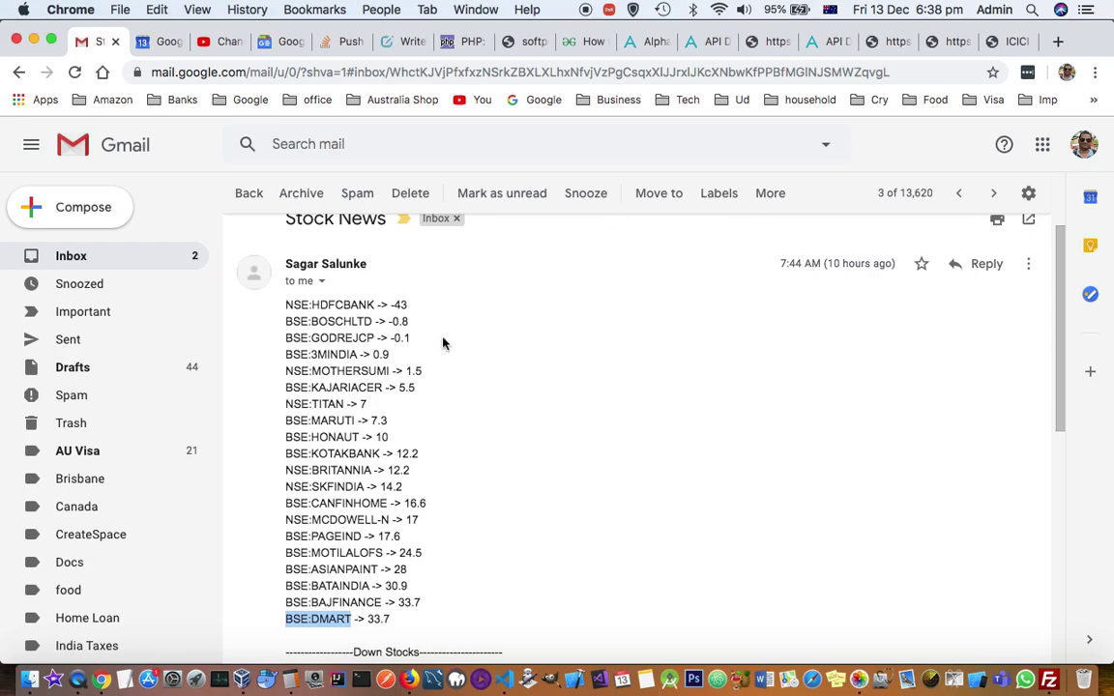
scroll(450, 381, "up", 1)
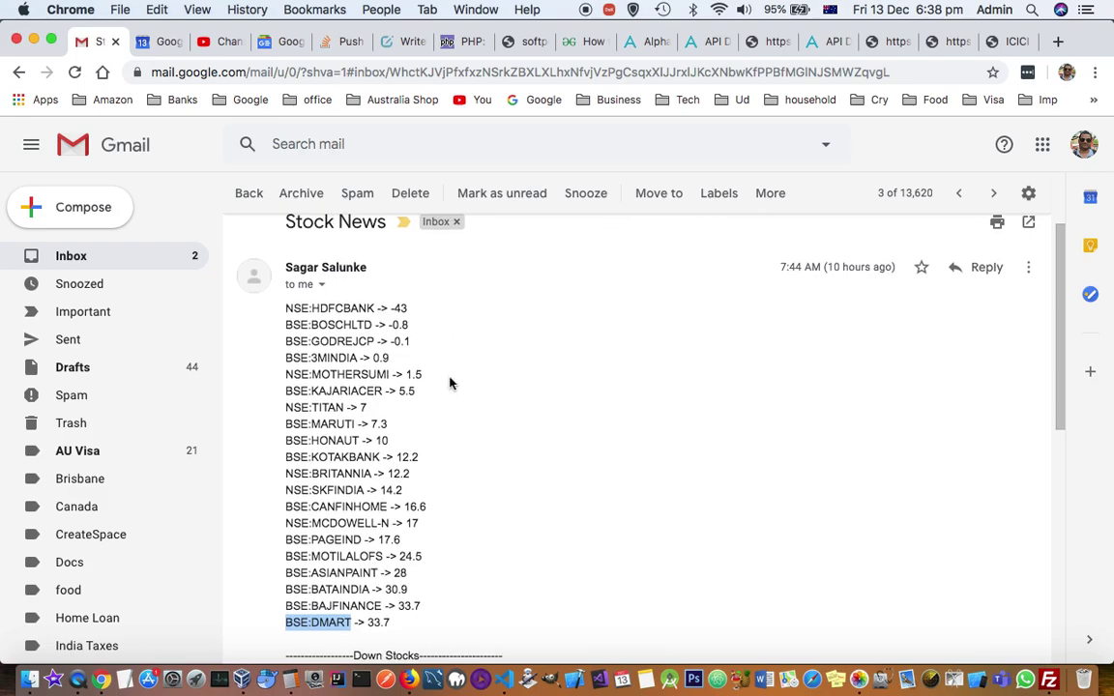
left_click(399, 422)
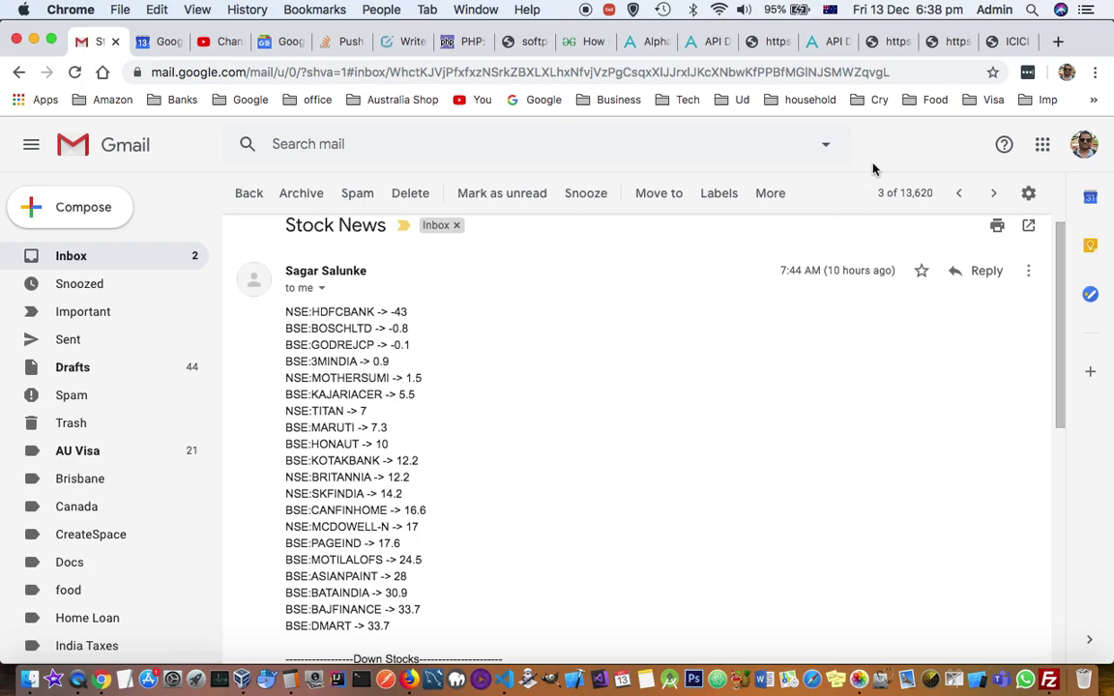
Return to the Alpha Vantage API documentation at the TIME_SERIES_DAILY examples.
left_click(825, 43)
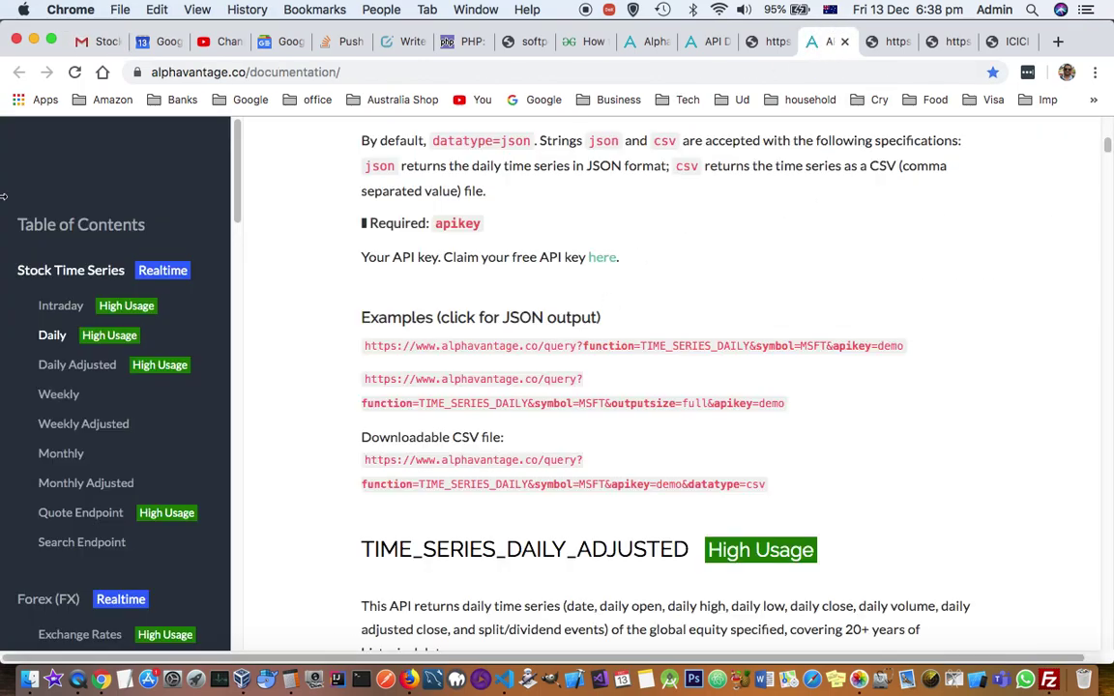